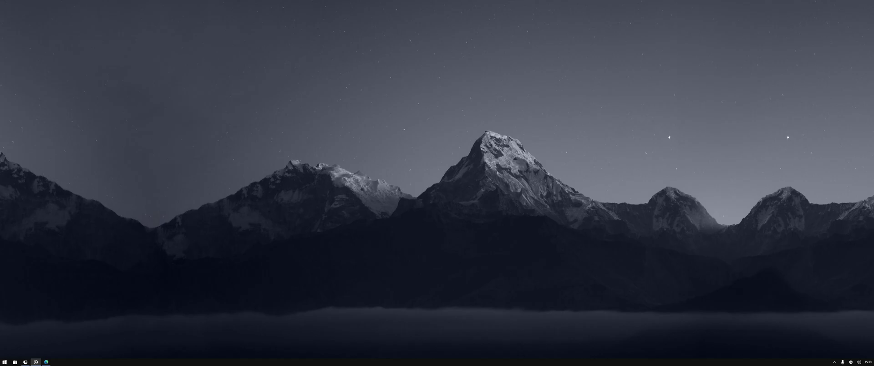
Play the Pillars of Eternity II video full screen, skip to 1:15:42, pause, then switch to the Lost Ark tab
left_click(46, 362)
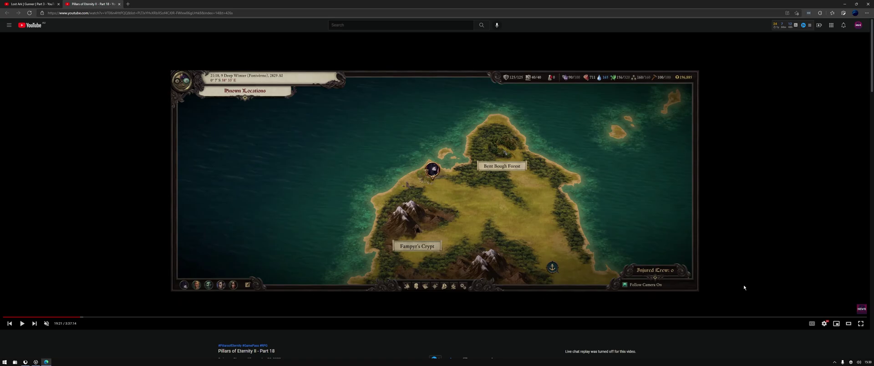
left_click(861, 323)
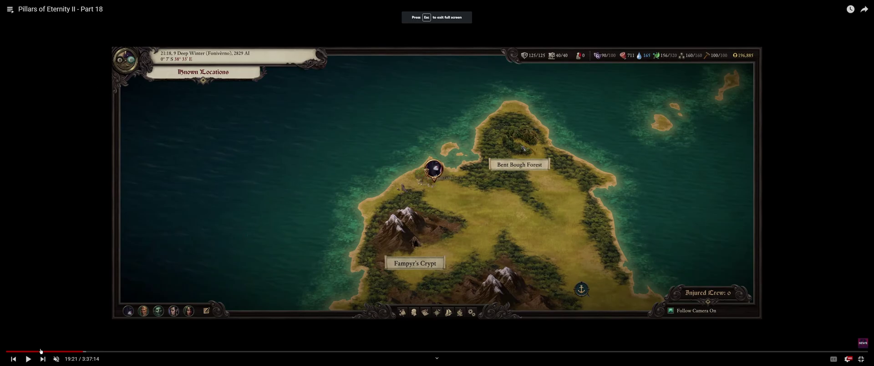
left_click(28, 358)
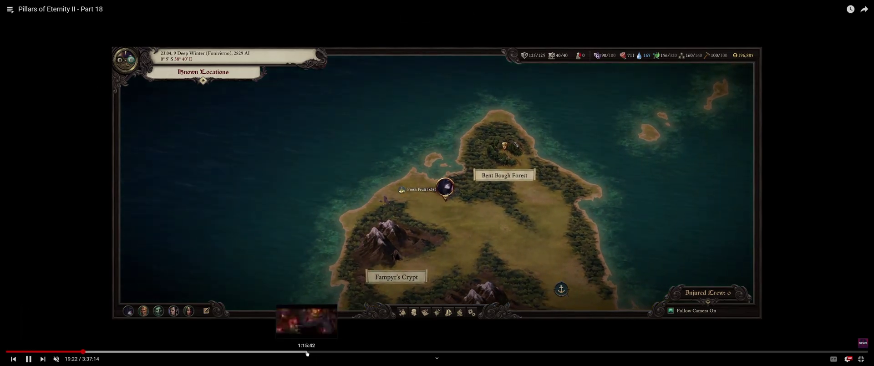
left_click(307, 353)
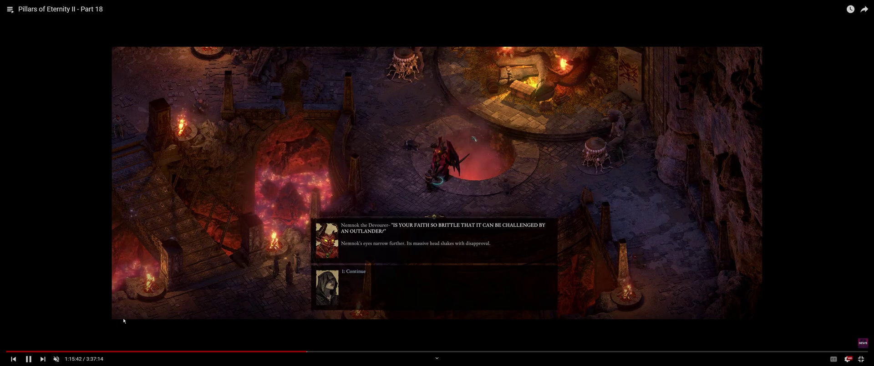
left_click(27, 359)
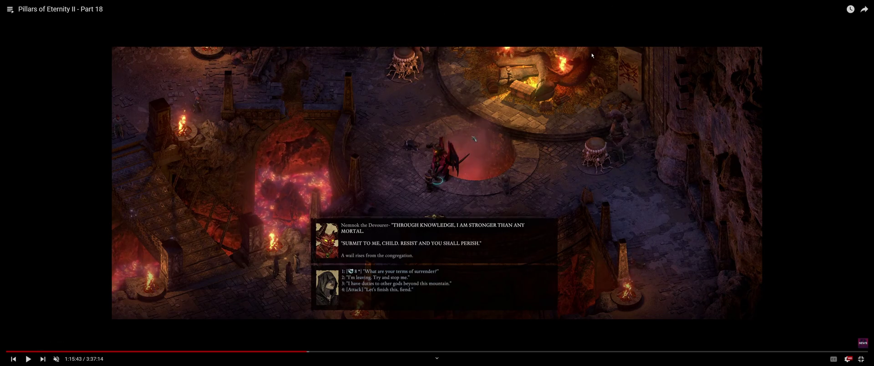
key("Escape")
left_click(31, 3)
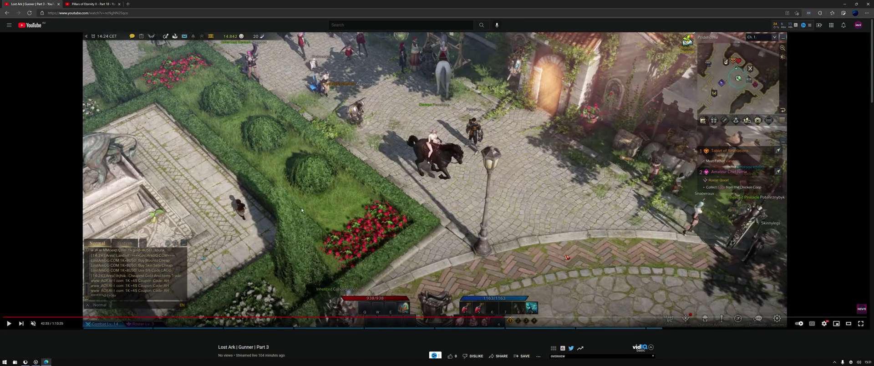
Play Lost Ark | Gunner | Part 3 full screen, then return to the watch page at 42:39
left_click(861, 323)
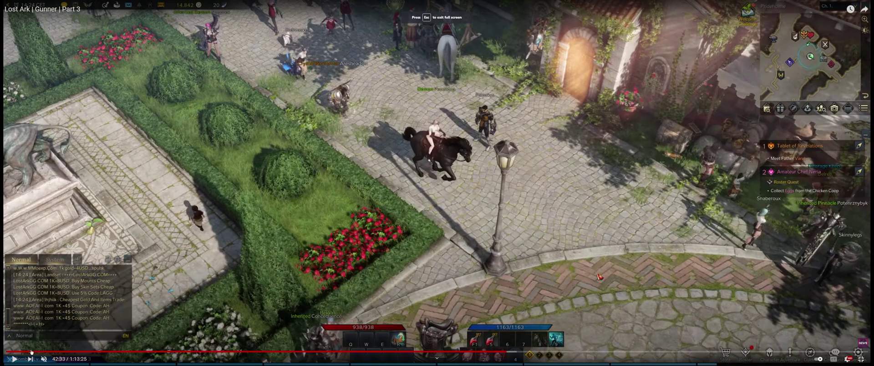
key("space")
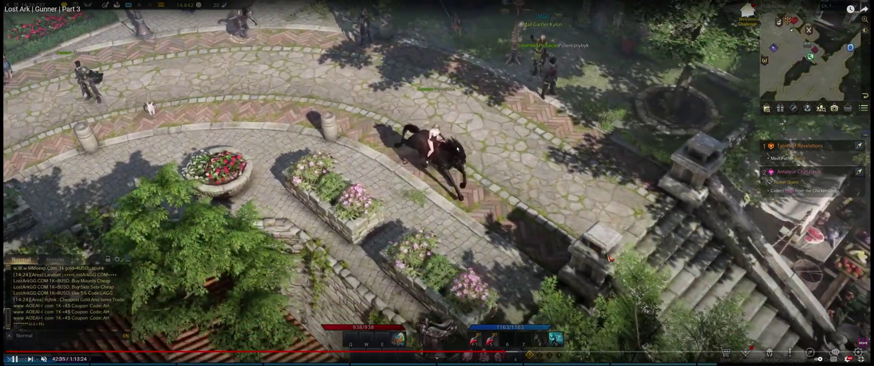
key("Escape")
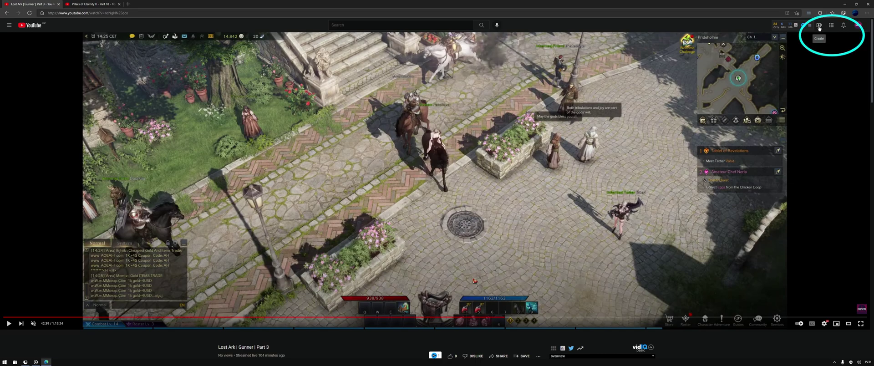
Start a new live stream from YouTube Studio's Create menu using Go live
left_click(819, 26)
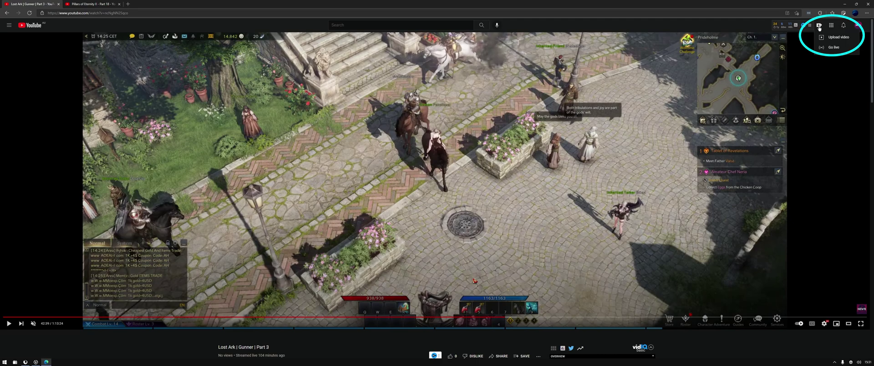
left_click(832, 50)
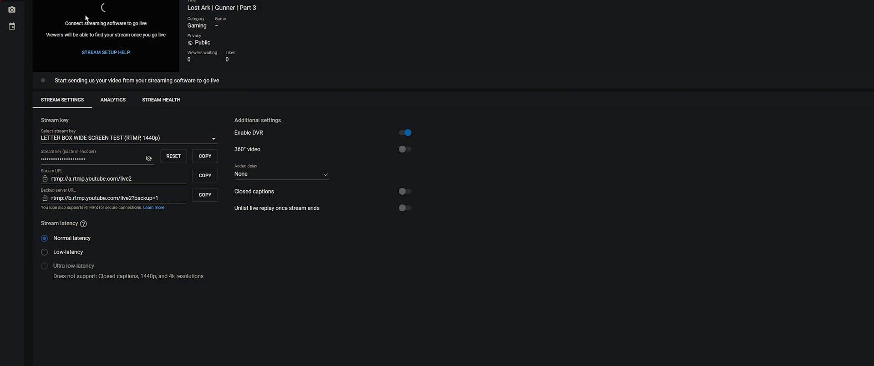
Start a new stream key from the saved keys list and name it TEST
left_click(200, 139)
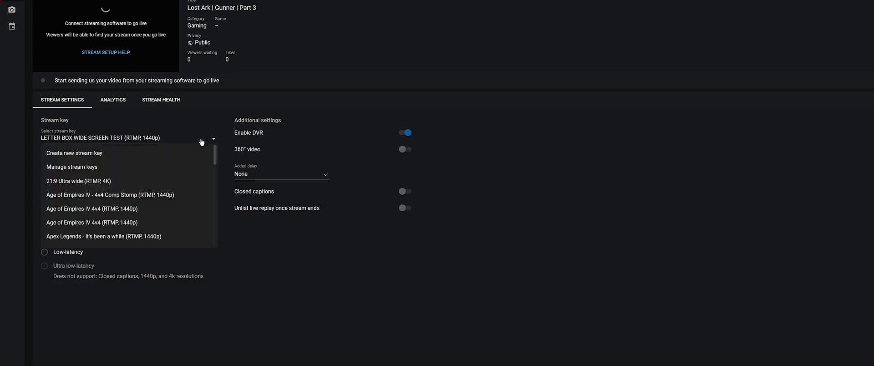
left_click(111, 155)
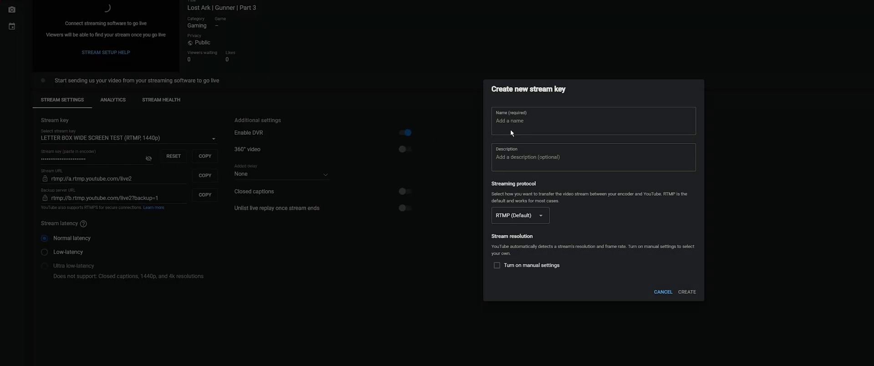
type("TE")
key("Tab")
type("TEST")
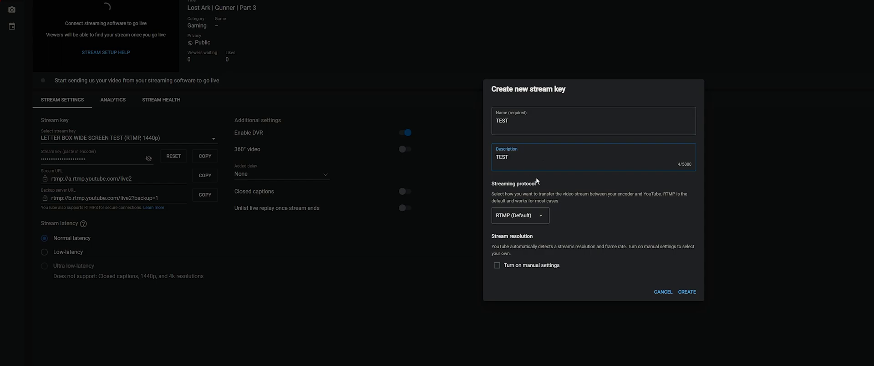
Set the key to HLS (Advanced) with manual 1440p resolution and 60 fps turned on
left_click(536, 217)
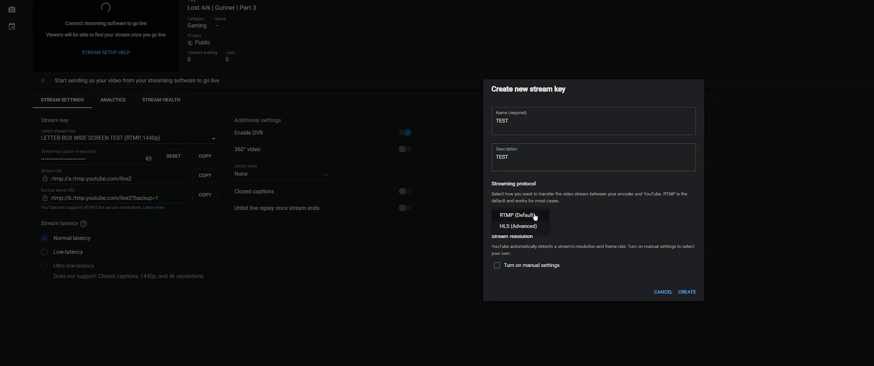
left_click(515, 228)
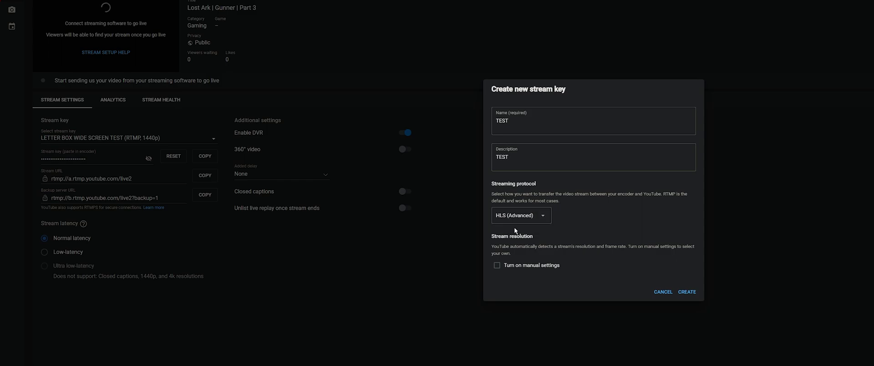
left_click(497, 266)
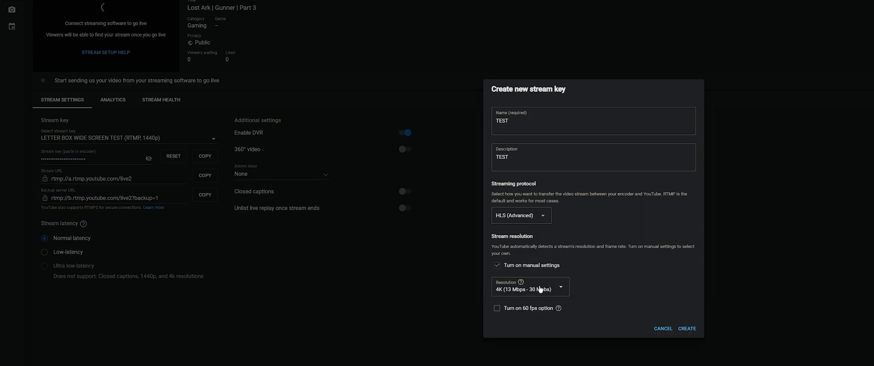
left_click(560, 291)
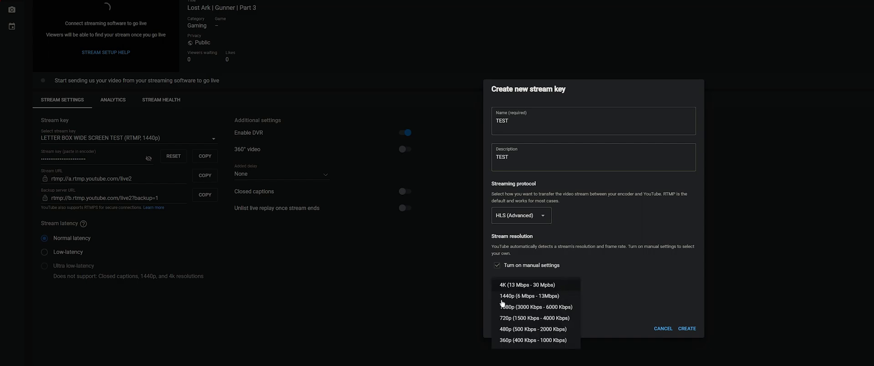
left_click(541, 297)
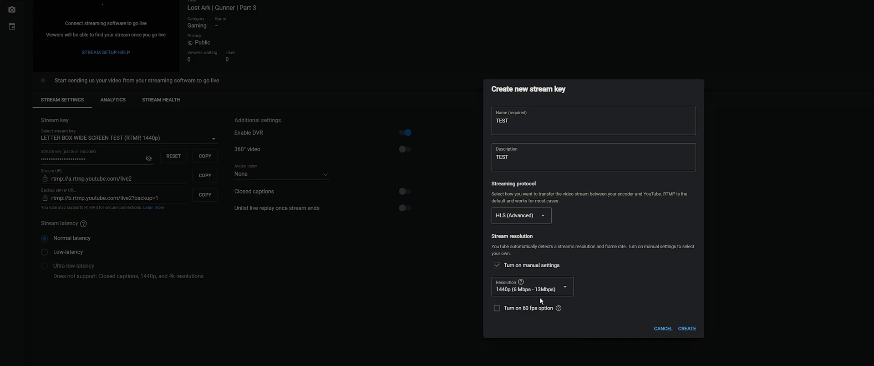
left_click(497, 310)
Create the TEST stream key, copy it to the clipboard, and minimize the browser
left_click(688, 330)
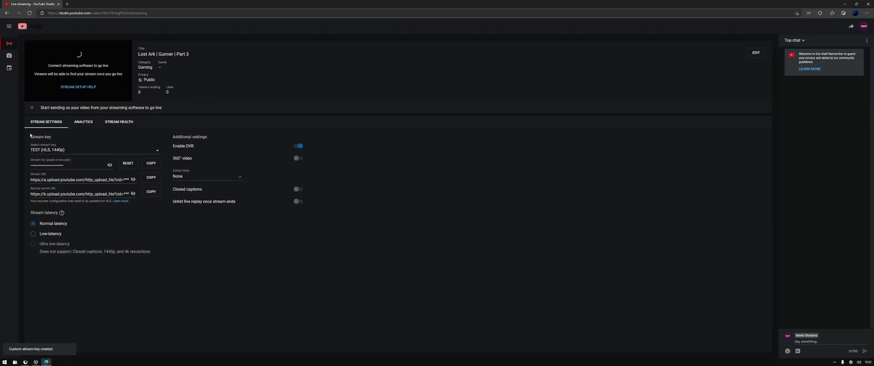
left_click(145, 167)
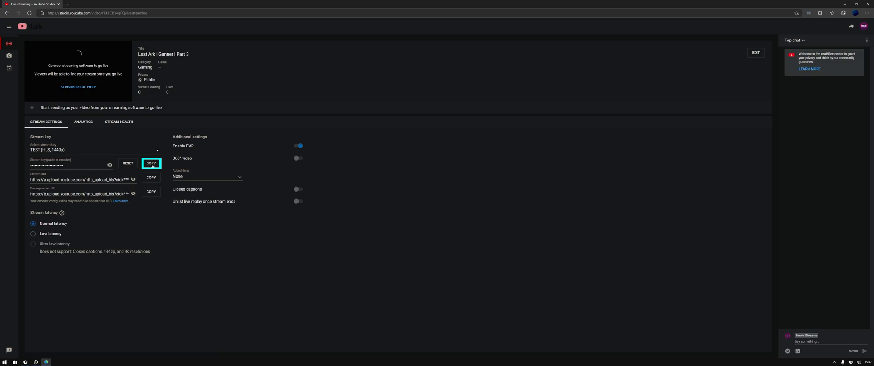
left_click(152, 164)
left_click(844, 3)
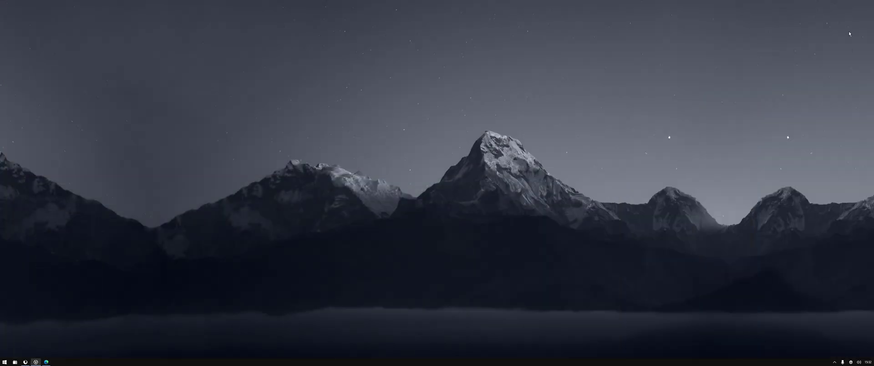
Open OBS Settings on the Stream page and list all available streaming services
key("alt+Tab")
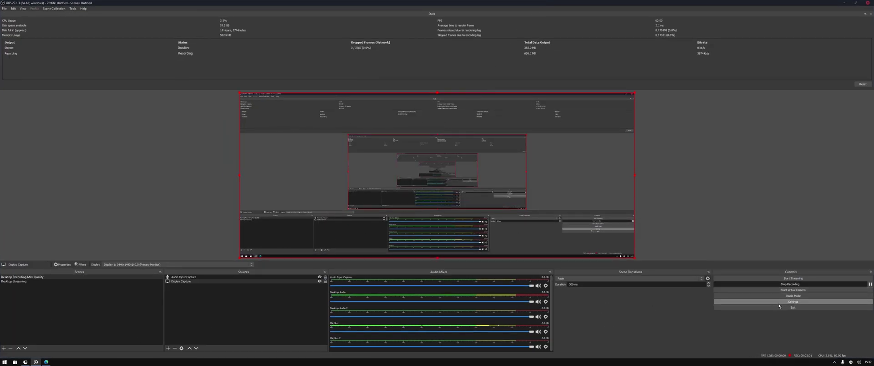
left_click(793, 301)
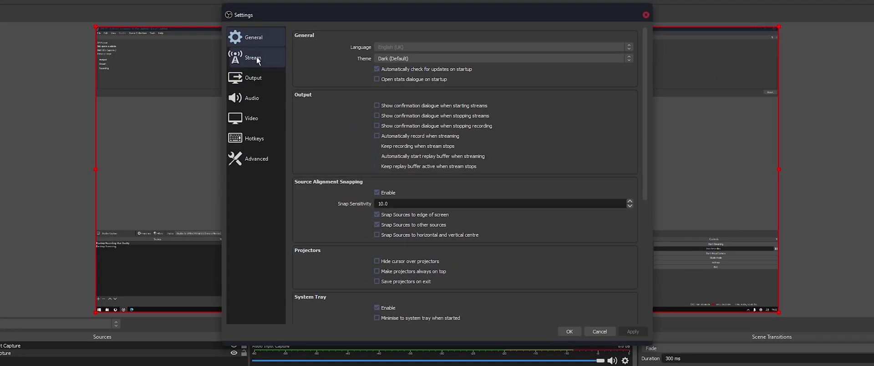
left_click(257, 59)
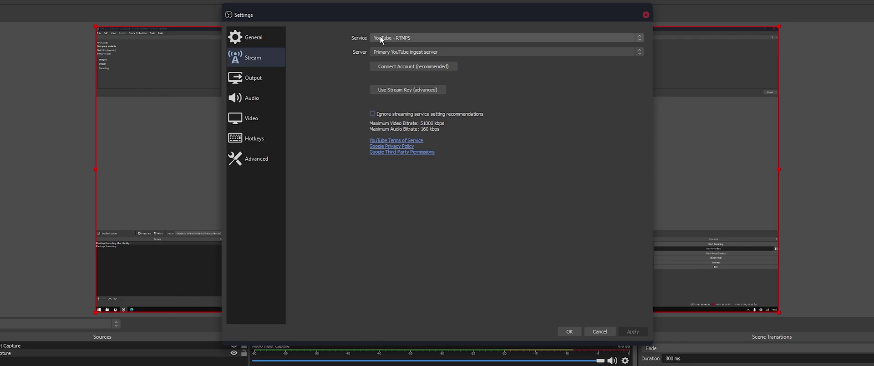
left_click(442, 38)
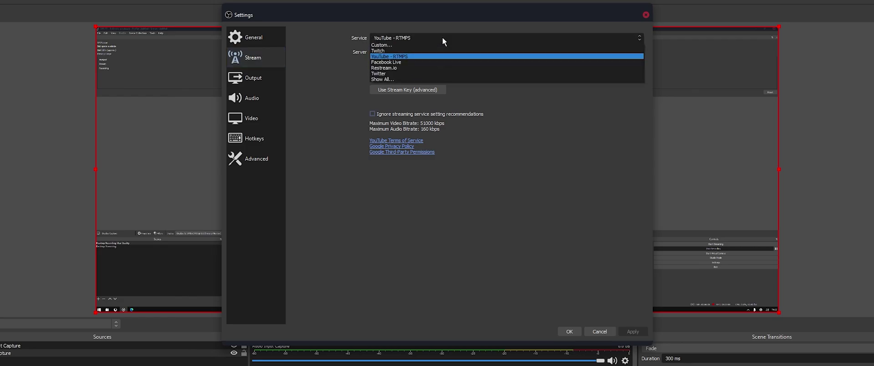
left_click(380, 79)
scroll(429, 88, "down", 1)
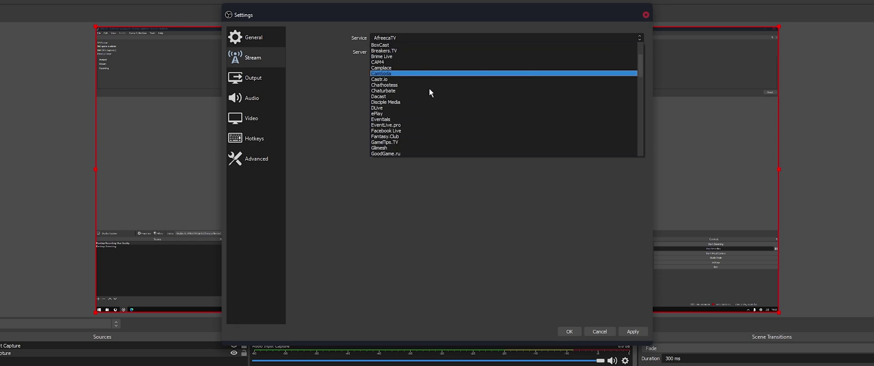
scroll(429, 88, "down", 20)
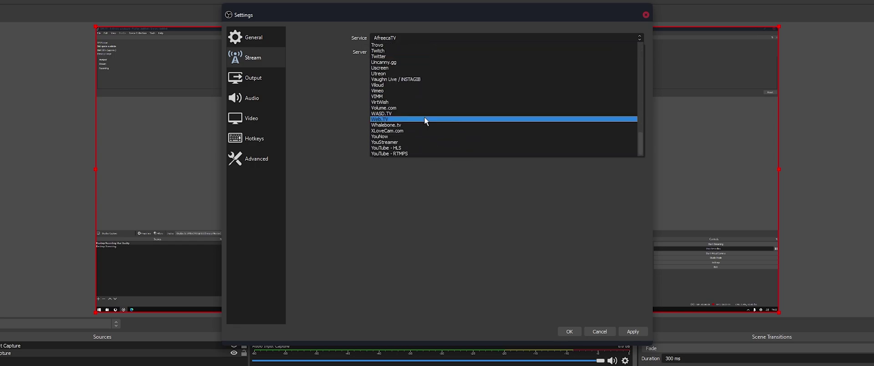
Choose YouTube - HLS as the service and paste the copied stream key into the key field
left_click(415, 148)
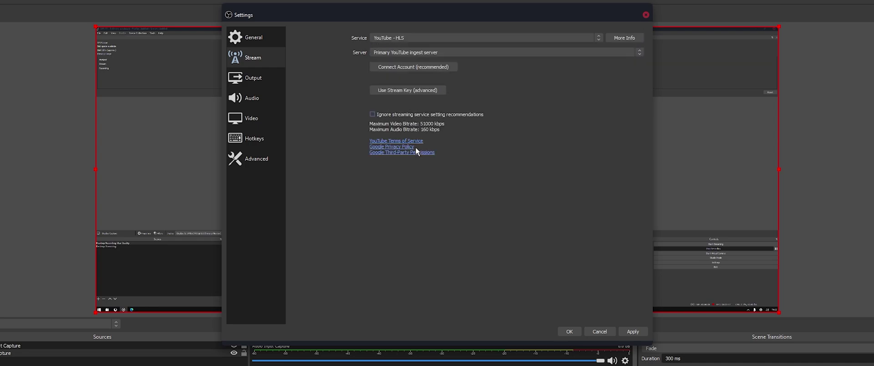
left_click(436, 90)
left_click_drag(448, 64, 340, 67)
key("ctrl+v")
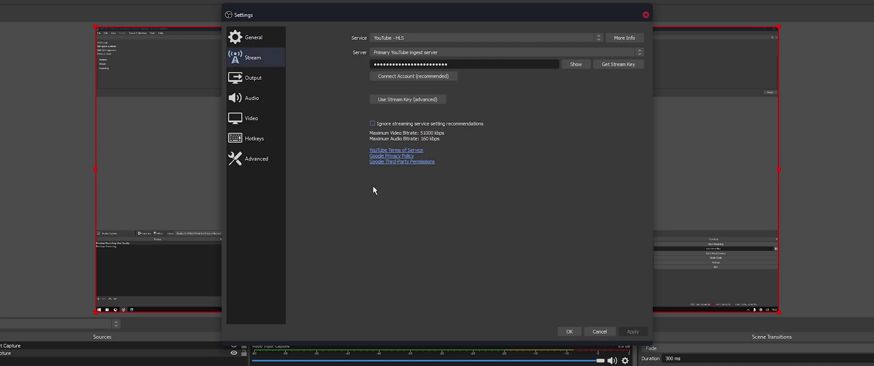
Check the 51000 Kbps CBR streaming bitrate on the Output settings page
left_click(254, 78)
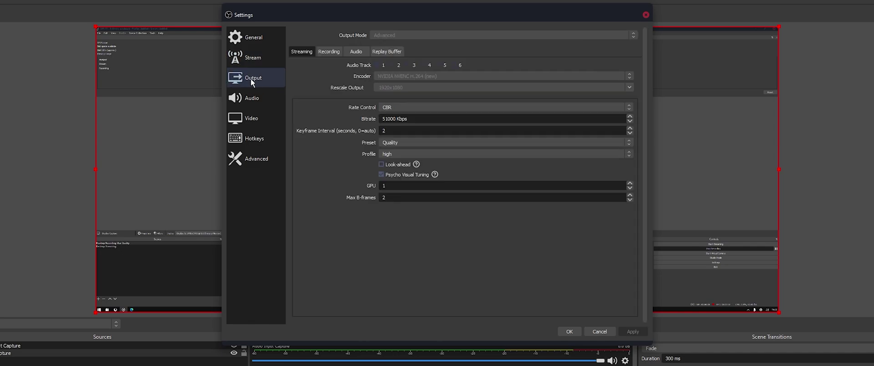
double_click(421, 119)
left_click(417, 119)
Review the 3440x1440, 60 fps Video settings, then close Settings and minimize OBS
left_click(246, 97)
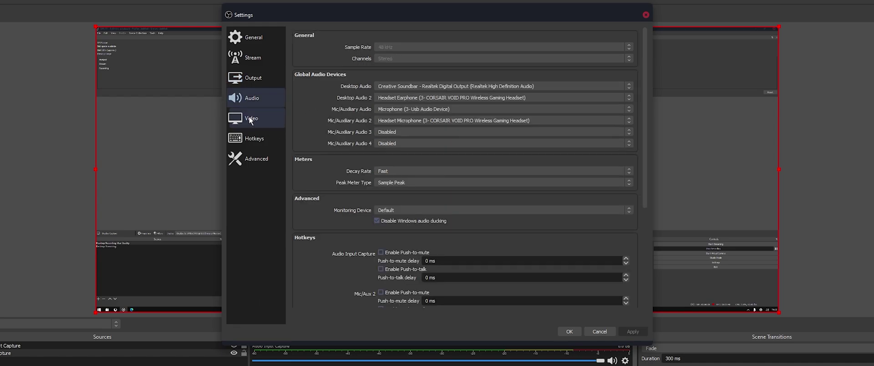
left_click(249, 119)
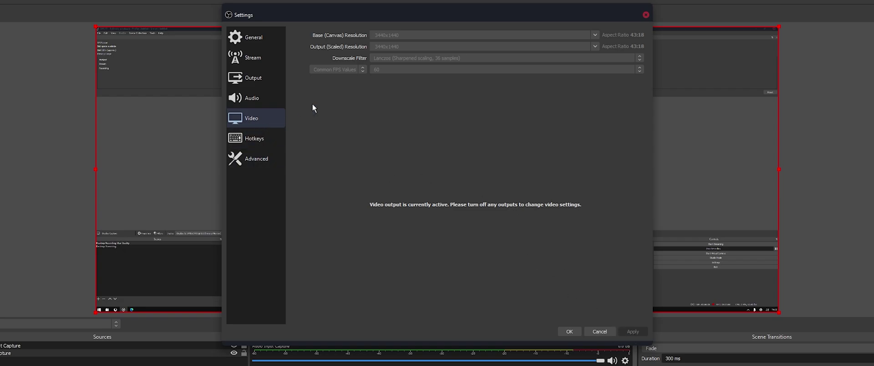
left_click(645, 15)
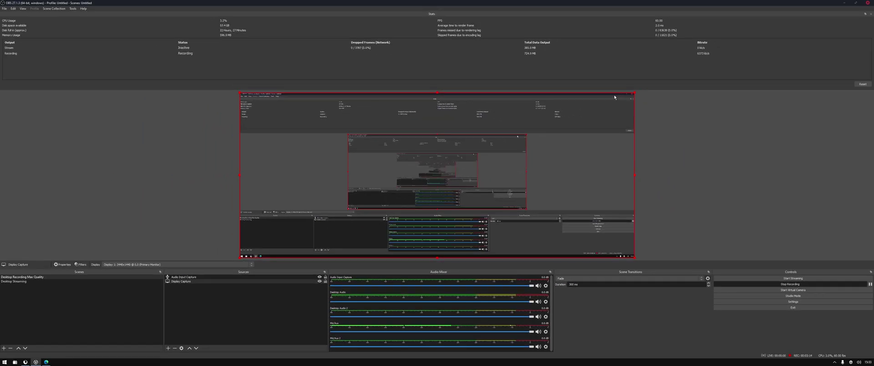
left_click(847, 3)
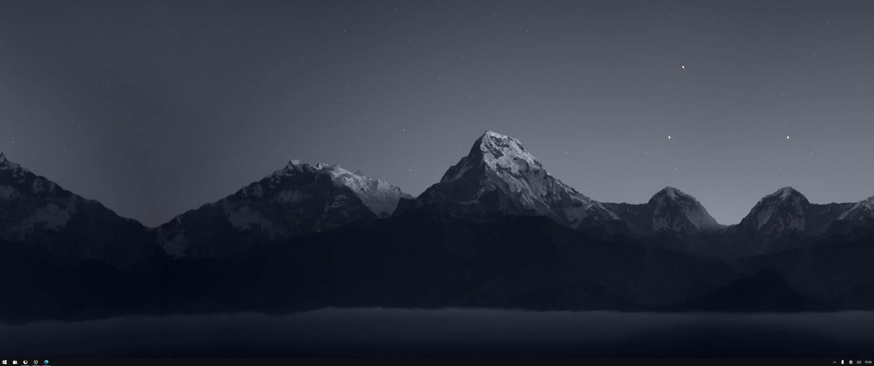